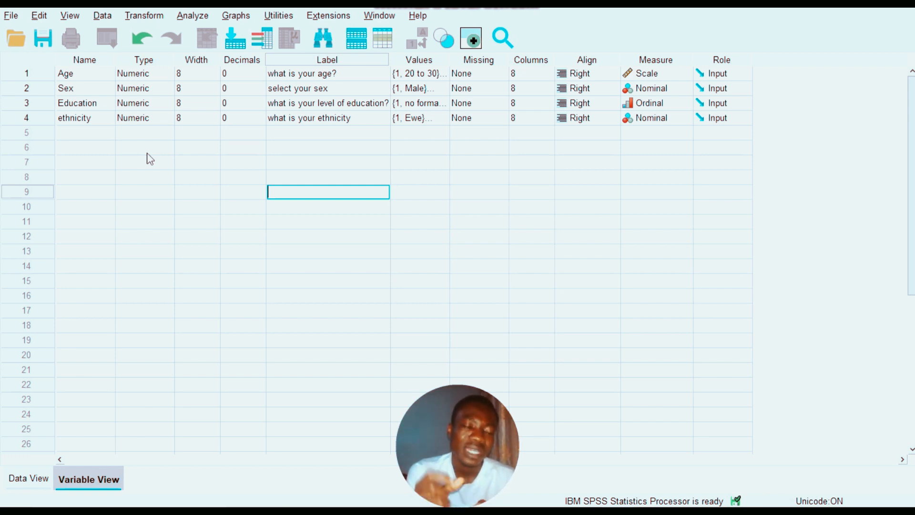
Compare the four variable columns in the data sheet with their labels and value codes in the variable definitions
{"action": "left_click", "coordinate": [24, 476]}
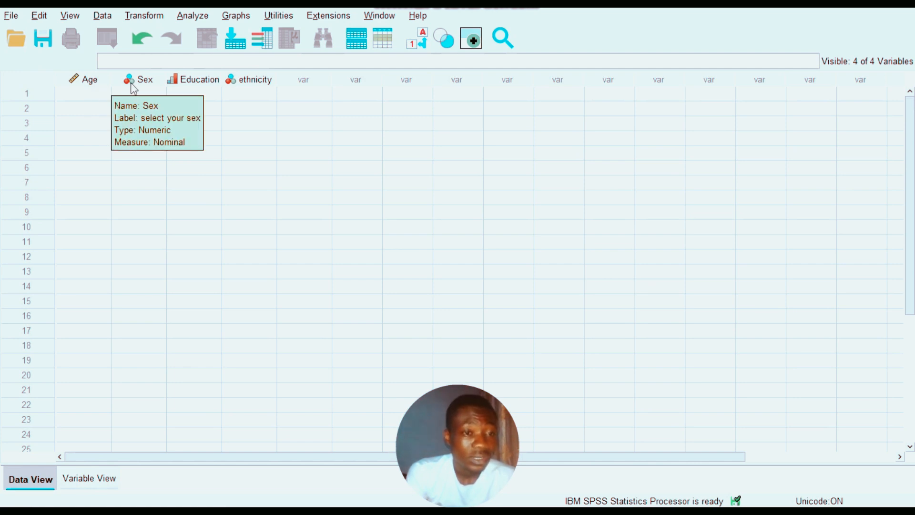
{"action": "mouse_move", "coordinate": [187, 91]}
{"action": "mouse_move", "coordinate": [249, 89]}
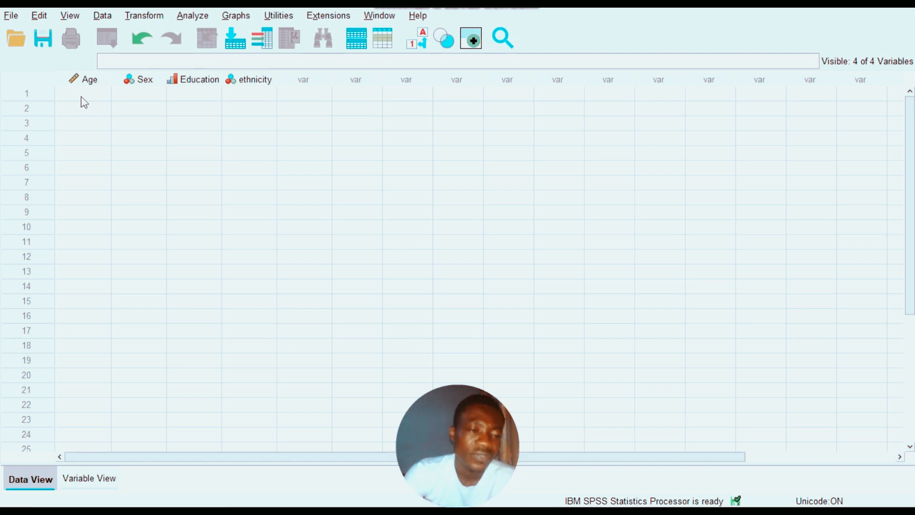
{"action": "left_click", "coordinate": [73, 476]}
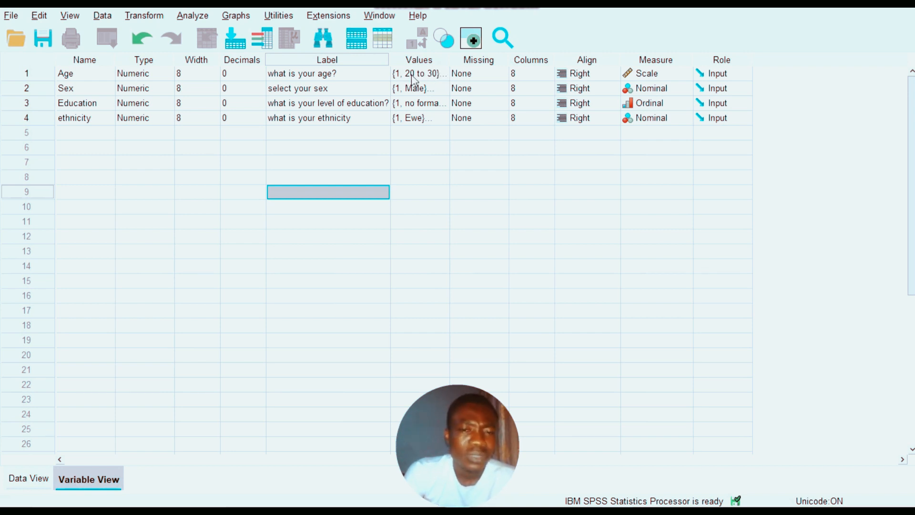
Enter the first respondent's codes in row 1 of the data sheet: Age 1, Sex 2, Education 4 and ethnicity 3
{"action": "left_click", "coordinate": [29, 479]}
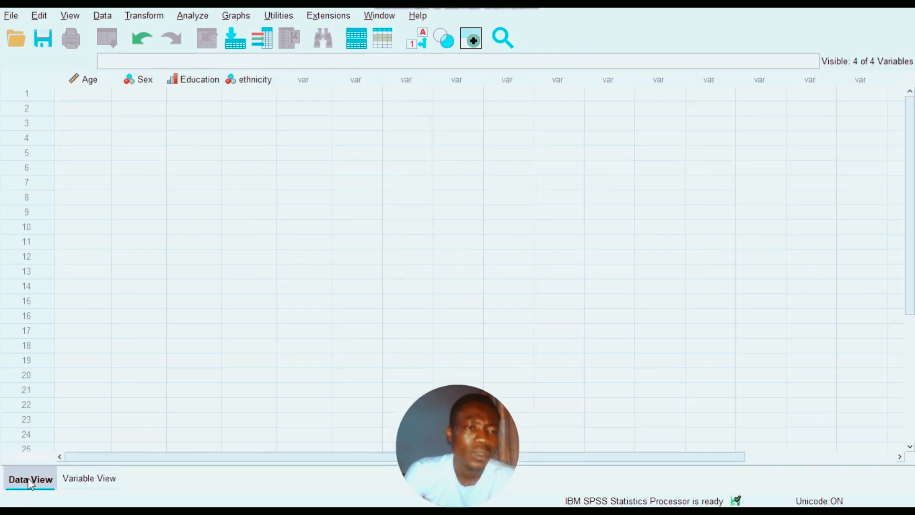
{"action": "left_click", "coordinate": [83, 95]}
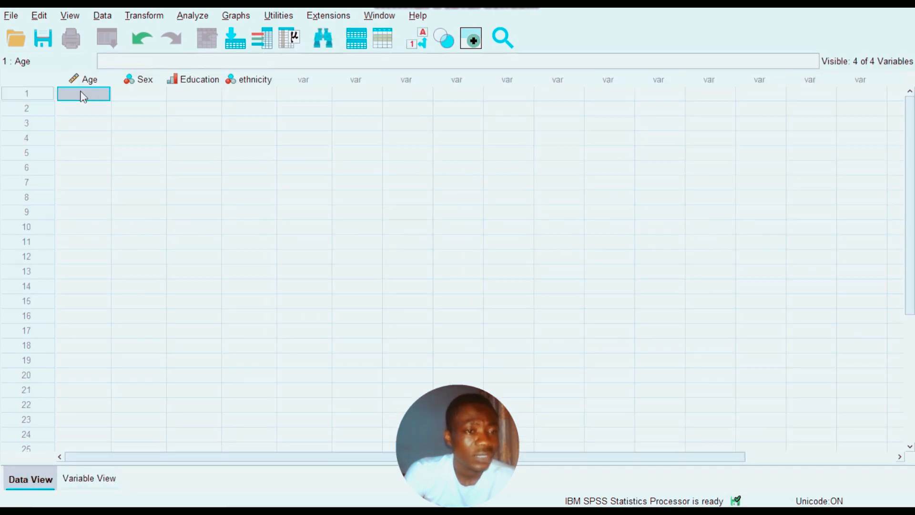
{"action": "type", "text": "1"}
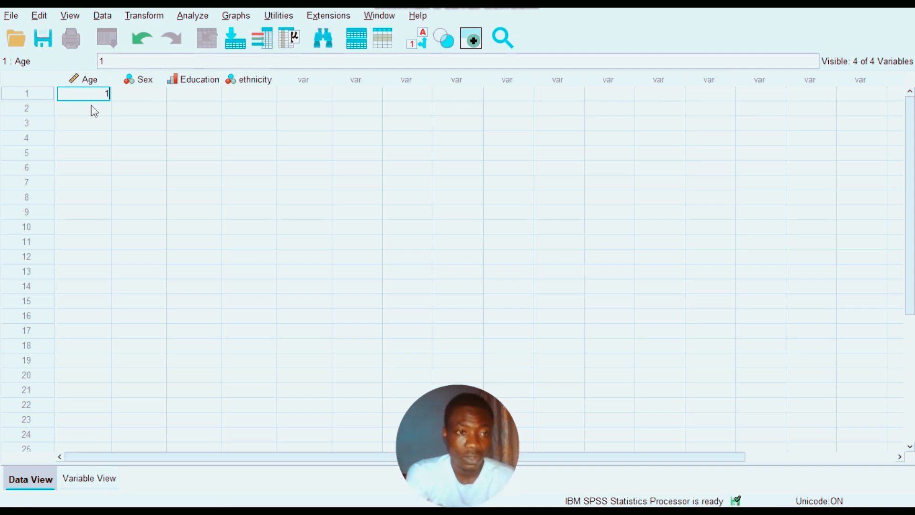
{"action": "left_click", "coordinate": [137, 93]}
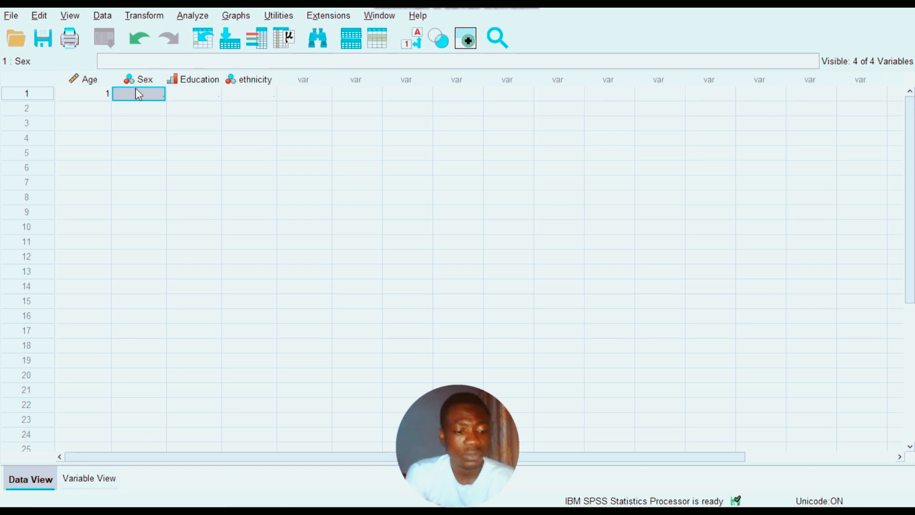
{"action": "type", "text": "2"}
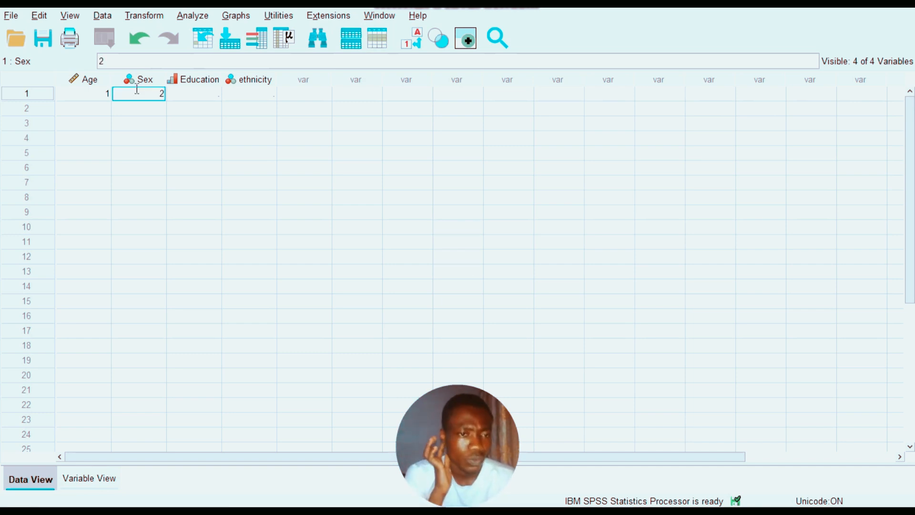
{"action": "left_click", "coordinate": [184, 97]}
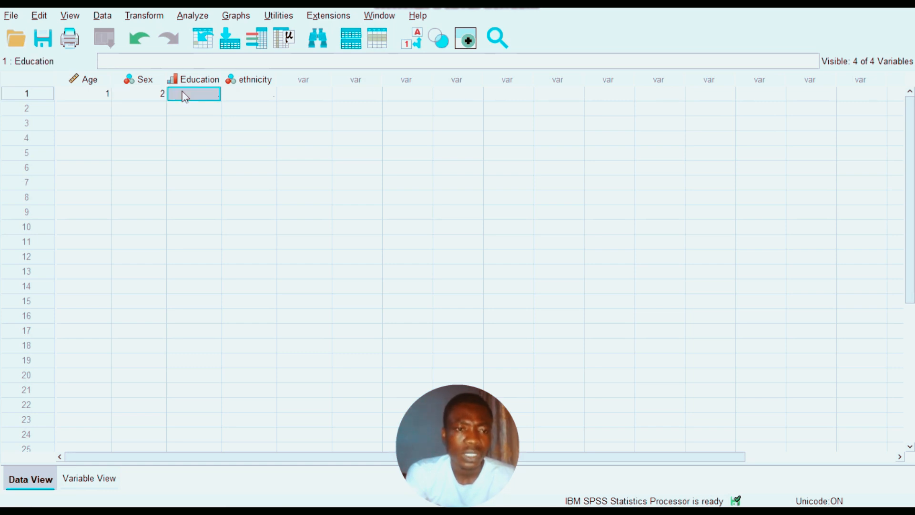
{"action": "type", "text": "4"}
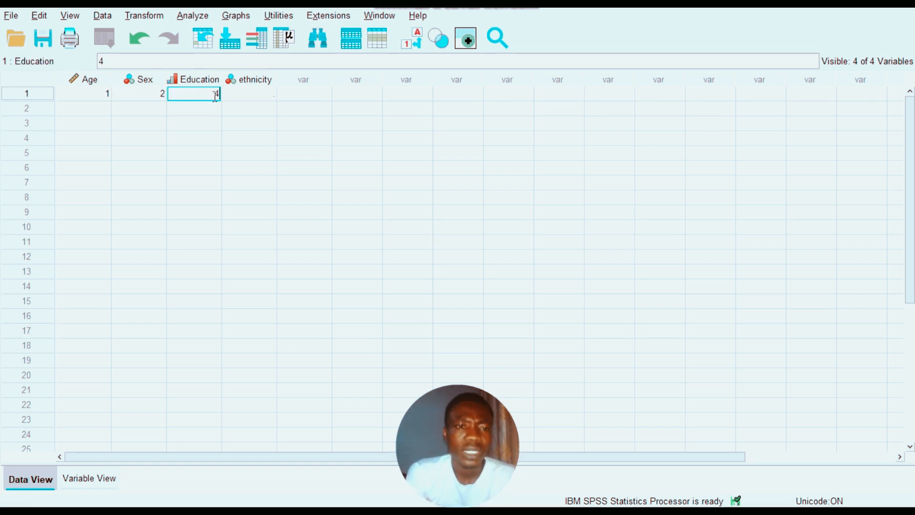
{"action": "left_click", "coordinate": [242, 93]}
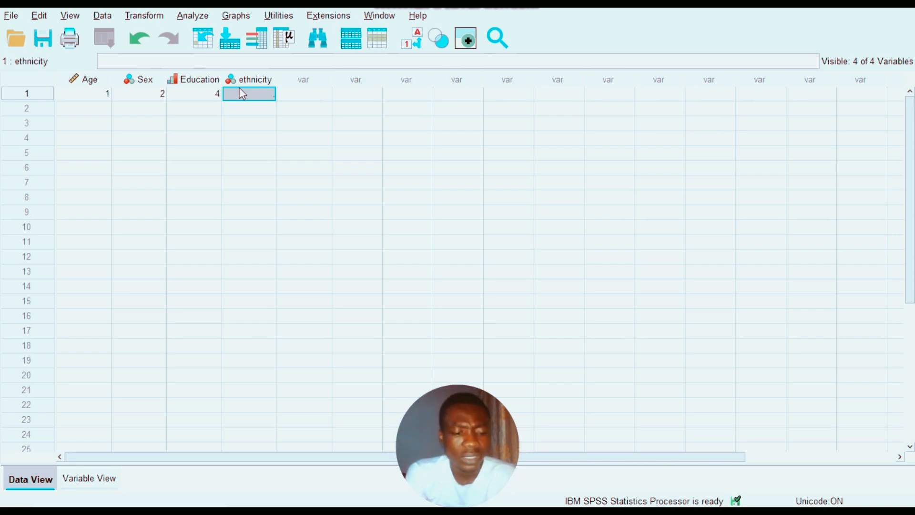
{"action": "type", "text": "3"}
{"action": "left_click", "coordinate": [252, 120]}
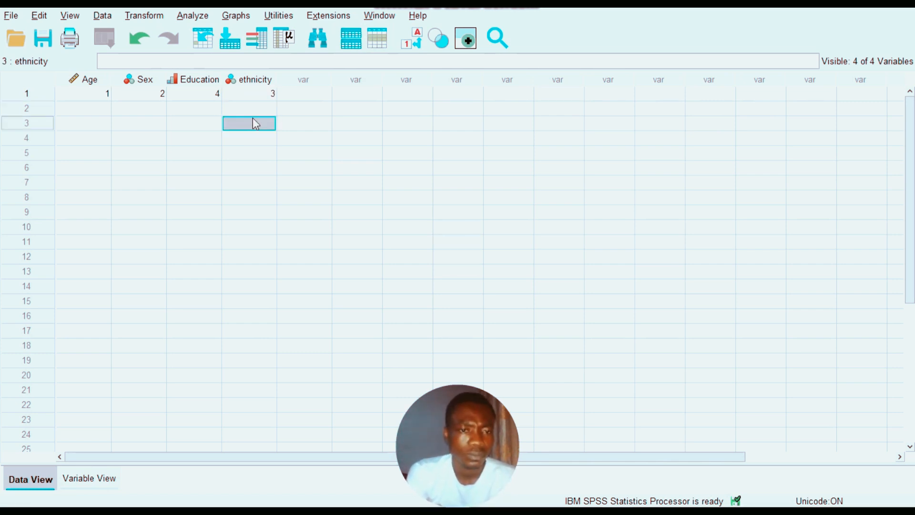
{"action": "left_click", "coordinate": [241, 94]}
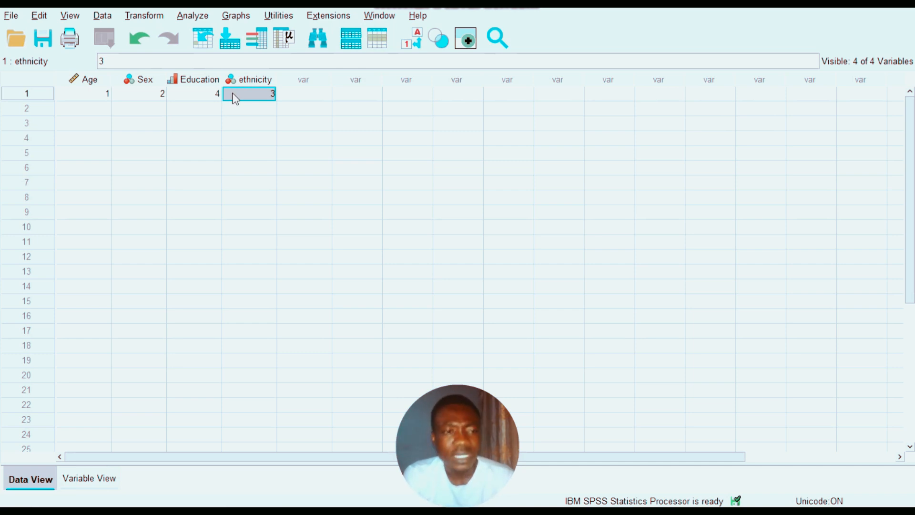
Enter the second respondent's codes in row 2: Age 2, Sex 1, Education 1 and ethnicity 1
{"action": "left_click", "coordinate": [74, 112]}
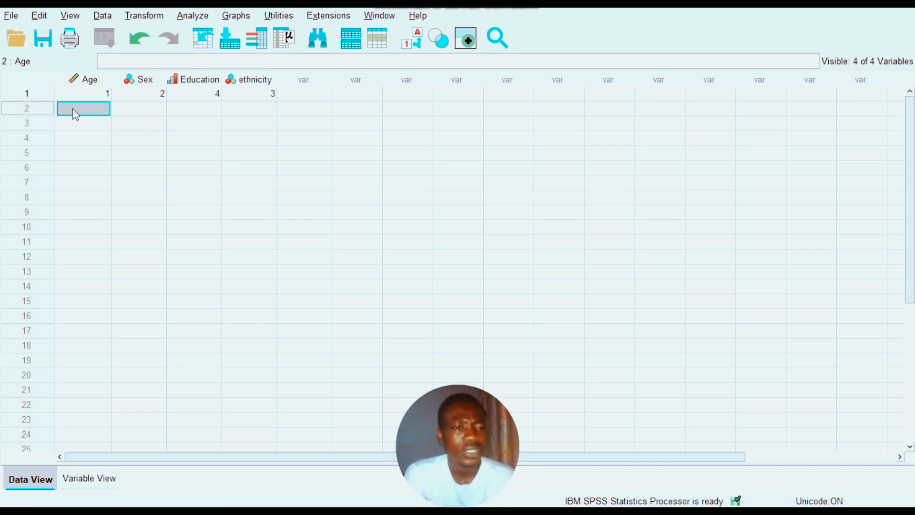
{"action": "type", "text": "2"}
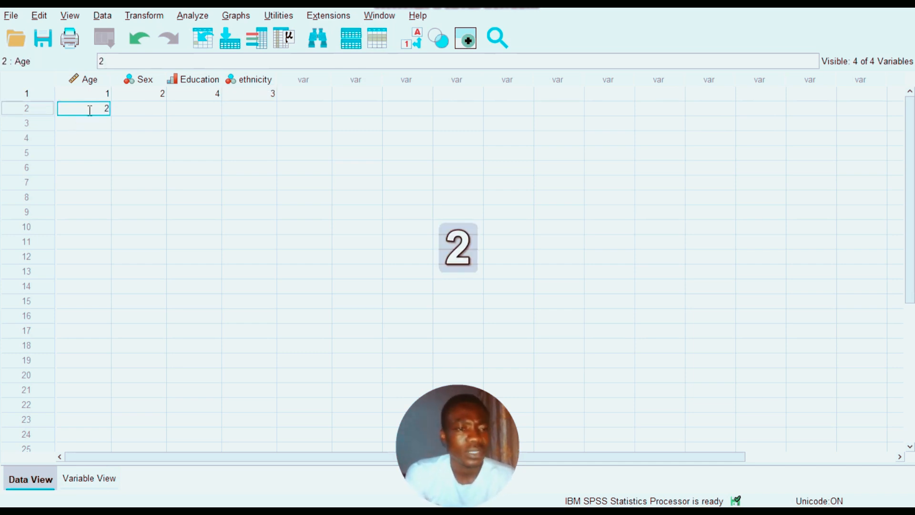
{"action": "left_click", "coordinate": [150, 114]}
{"action": "type", "text": "1"}
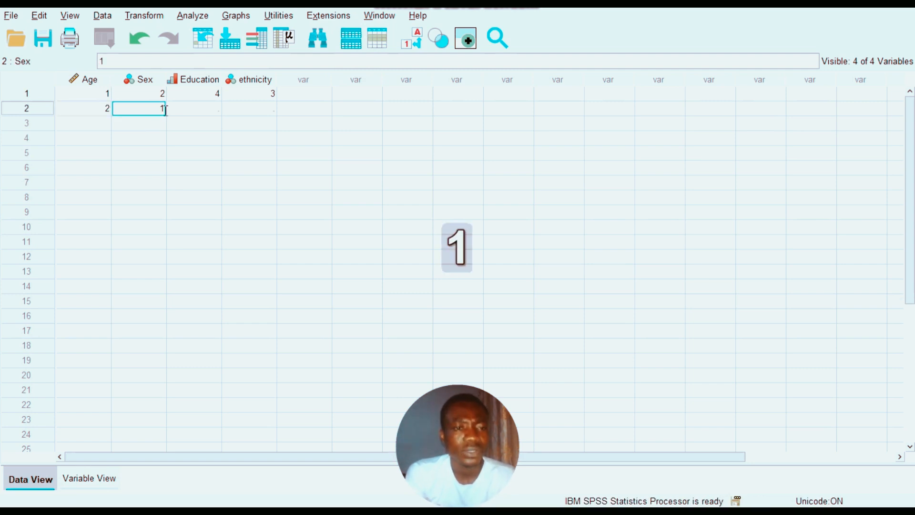
{"action": "left_click", "coordinate": [199, 111]}
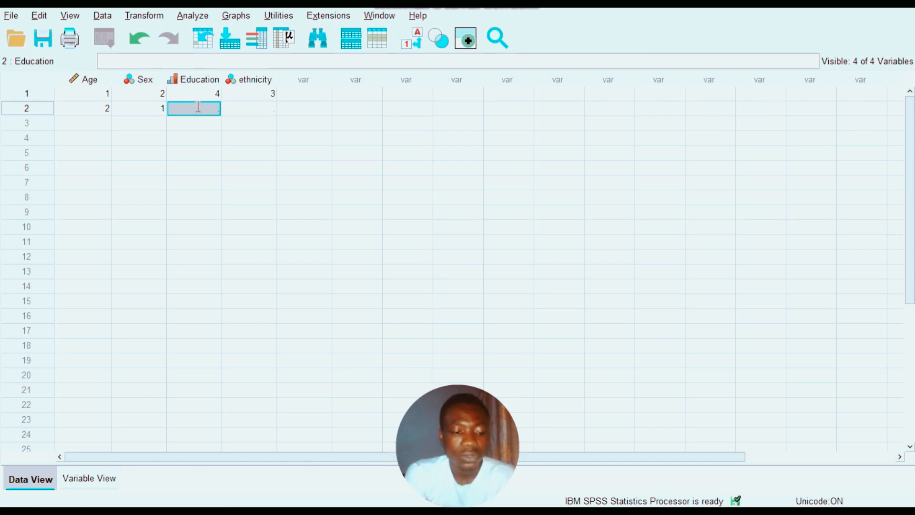
{"action": "type", "text": "1"}
{"action": "left_click", "coordinate": [252, 110]}
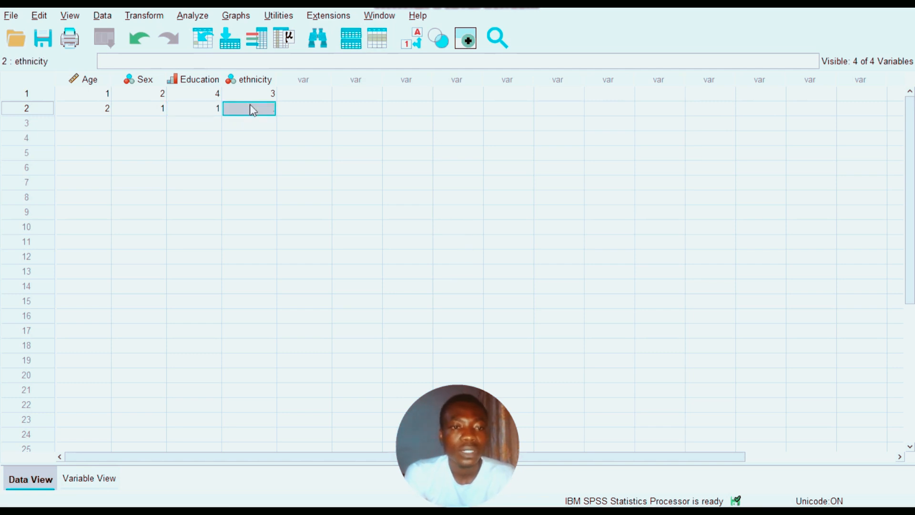
{"action": "type", "text": "1"}
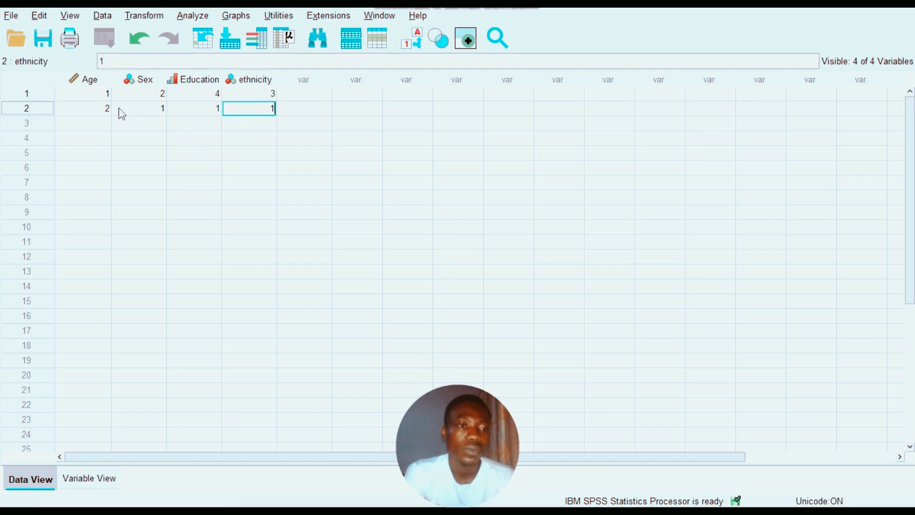
Enter the third respondent's codes in row 3: Age 1, Sex 2, Education 3 and ethnicity 2
{"action": "left_click", "coordinate": [97, 130]}
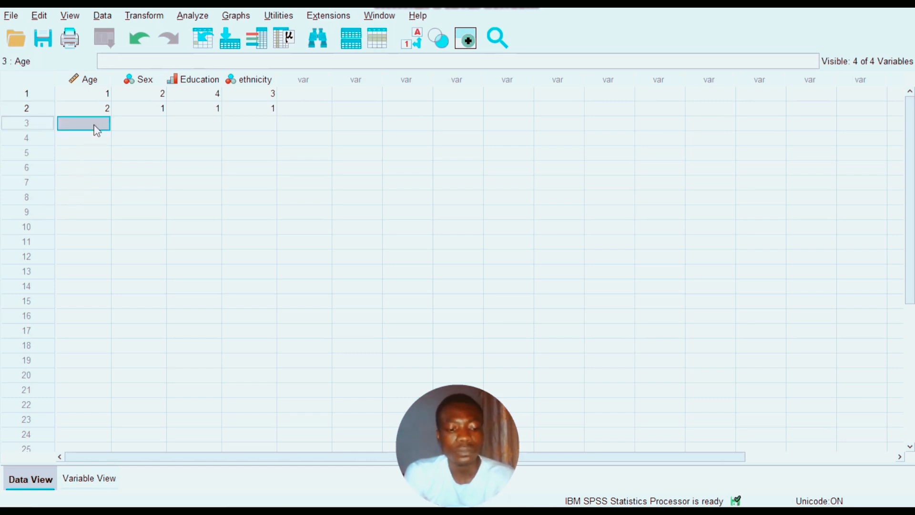
{"action": "type", "text": "1"}
{"action": "left_click", "coordinate": [145, 121]}
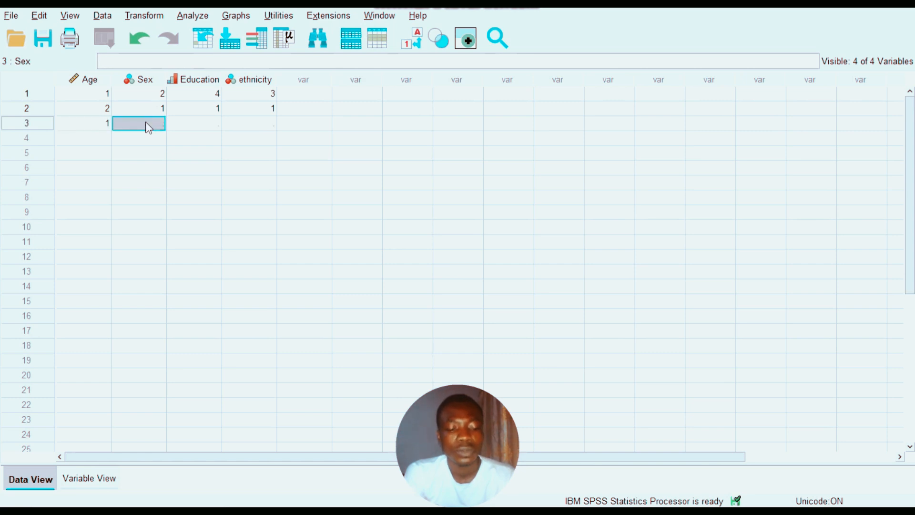
{"action": "type", "text": "2"}
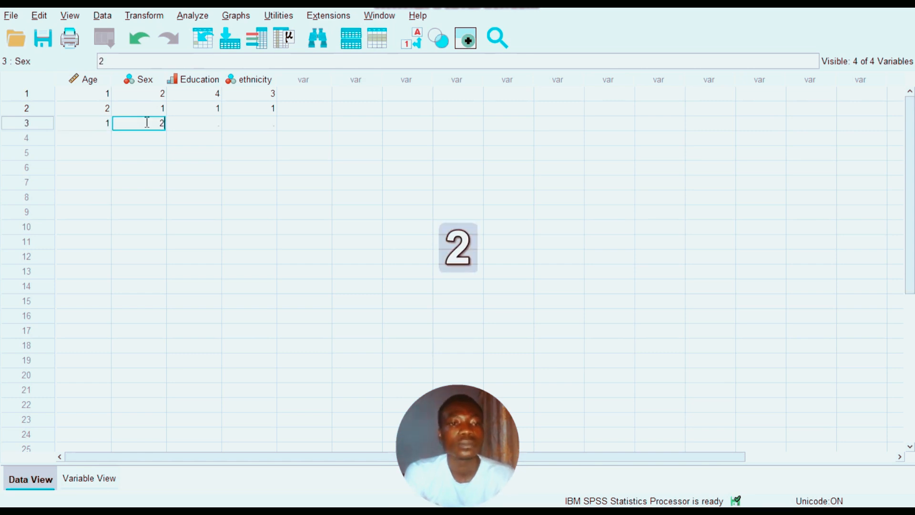
{"action": "left_click", "coordinate": [214, 127]}
{"action": "type", "text": "3"}
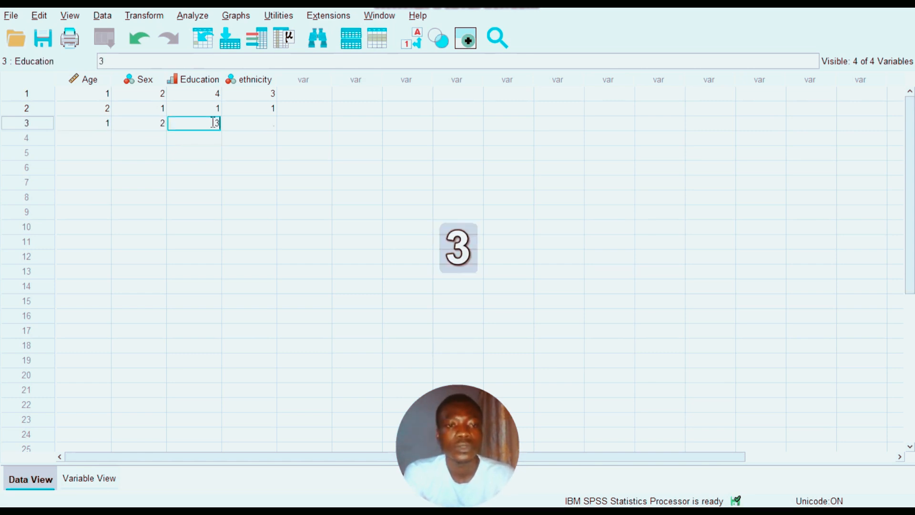
{"action": "left_click", "coordinate": [263, 126]}
{"action": "type", "text": "2"}
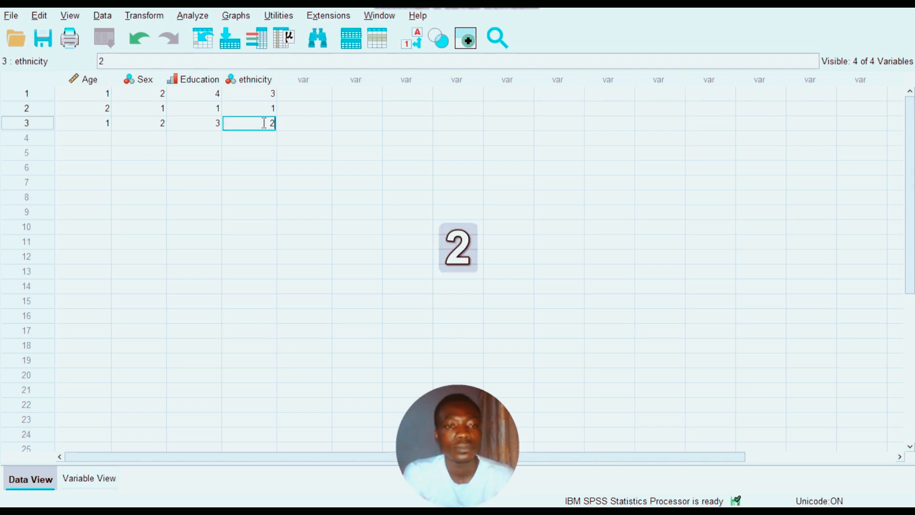
Fill row 4 for the fourth respondent with ethnicity 1, Education 3, Sex 2 and Age 4
{"action": "left_click", "coordinate": [251, 138]}
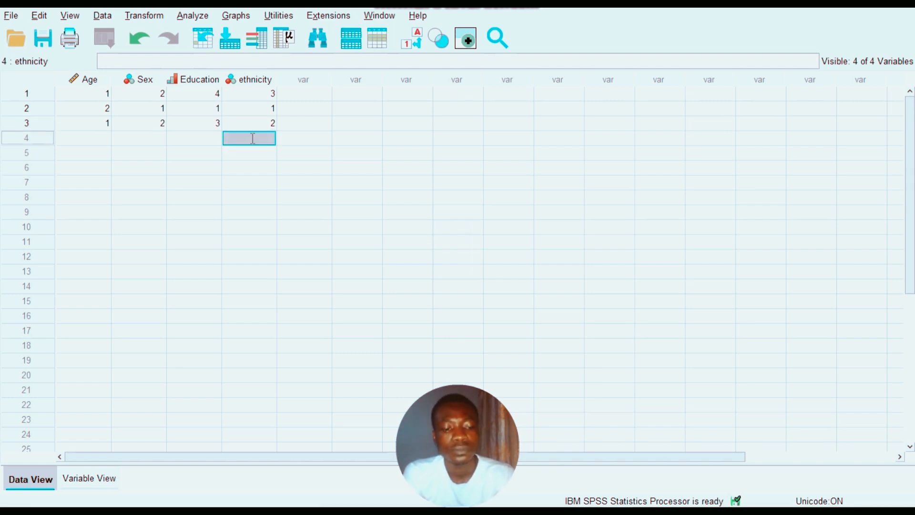
{"action": "type", "text": "1"}
{"action": "left_click", "coordinate": [208, 138]}
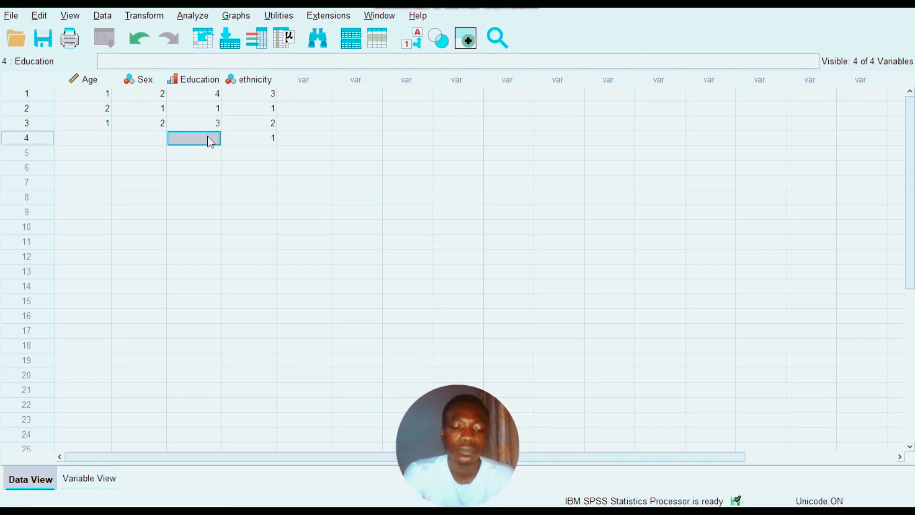
{"action": "type", "text": "3"}
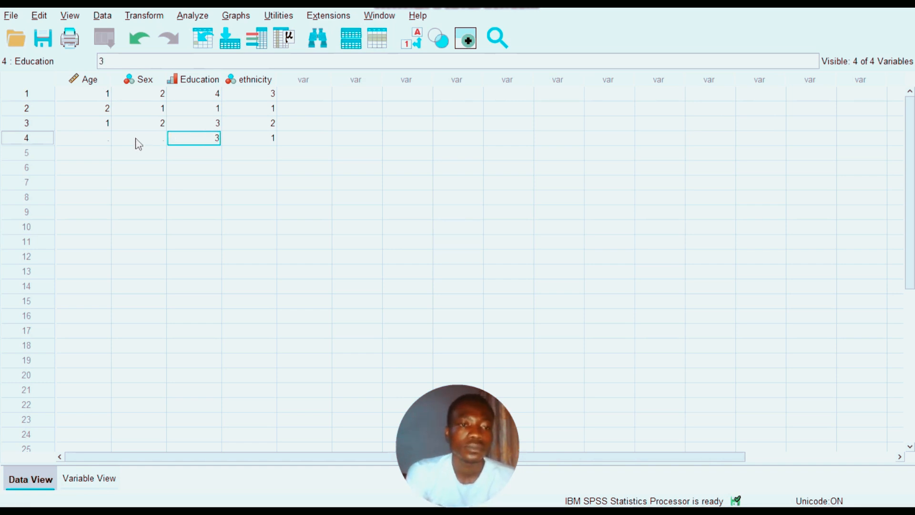
{"action": "left_click", "coordinate": [137, 140]}
{"action": "type", "text": "1"}
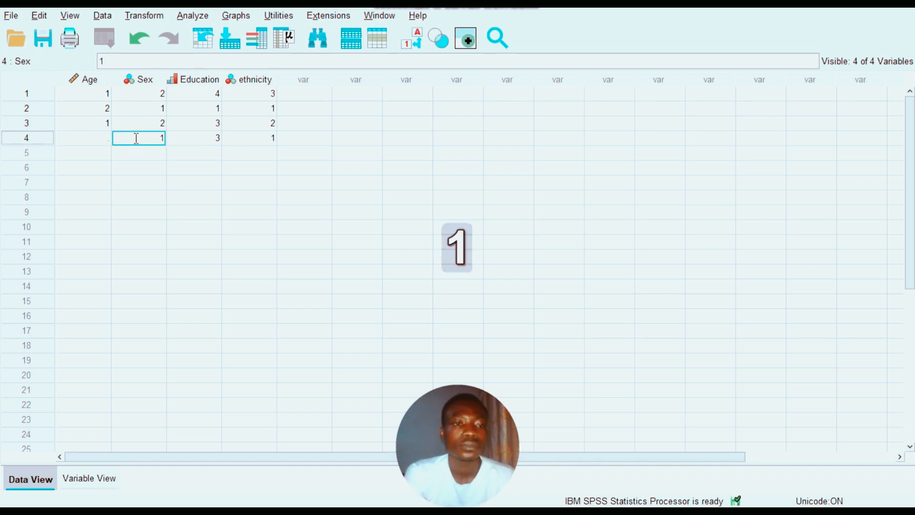
{"action": "key", "text": "BackSpace"}
{"action": "type", "text": "2"}
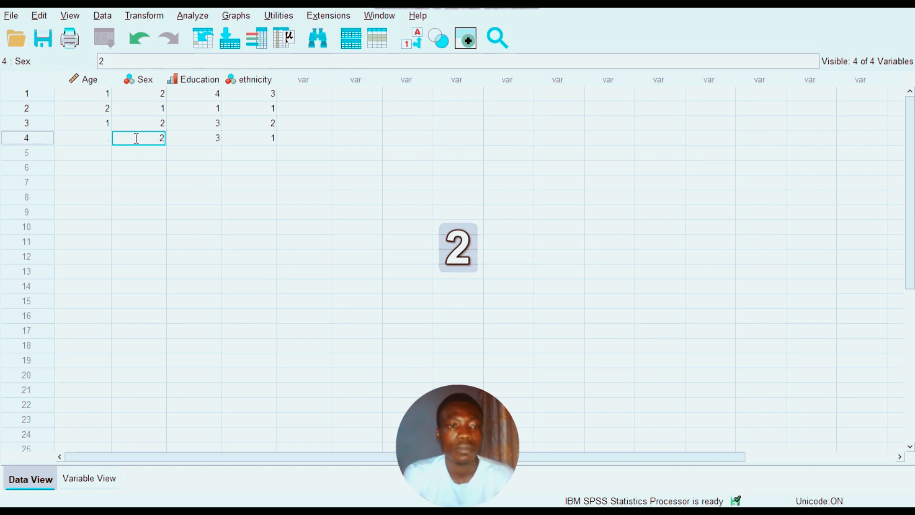
{"action": "left_click", "coordinate": [99, 141]}
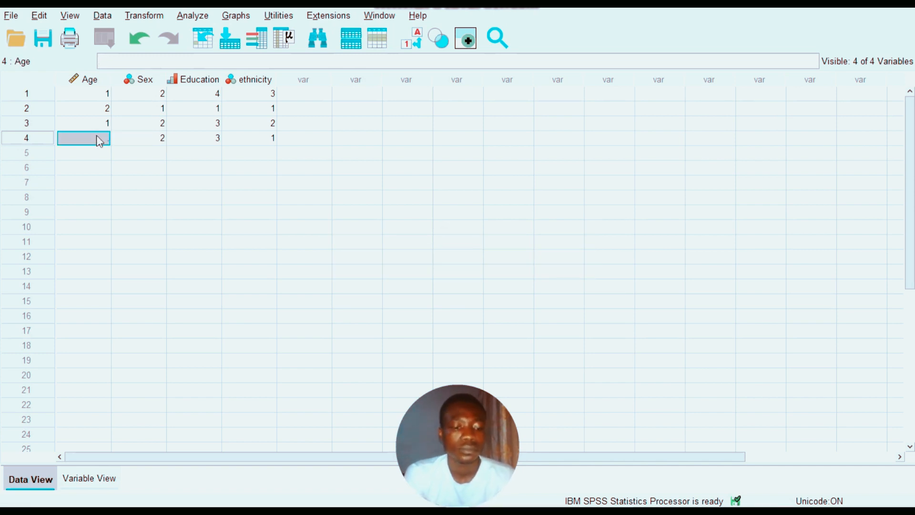
{"action": "type", "text": "4"}
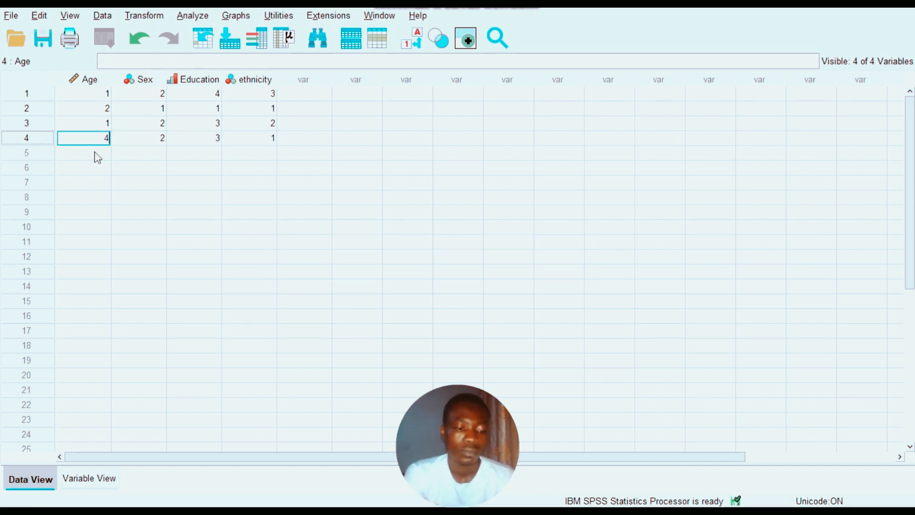
Enter the fifth respondent's codes in row 5: Age 3, Sex 1, Education 4 and ethnicity 1
{"action": "left_click", "coordinate": [95, 152]}
{"action": "type", "text": "3"}
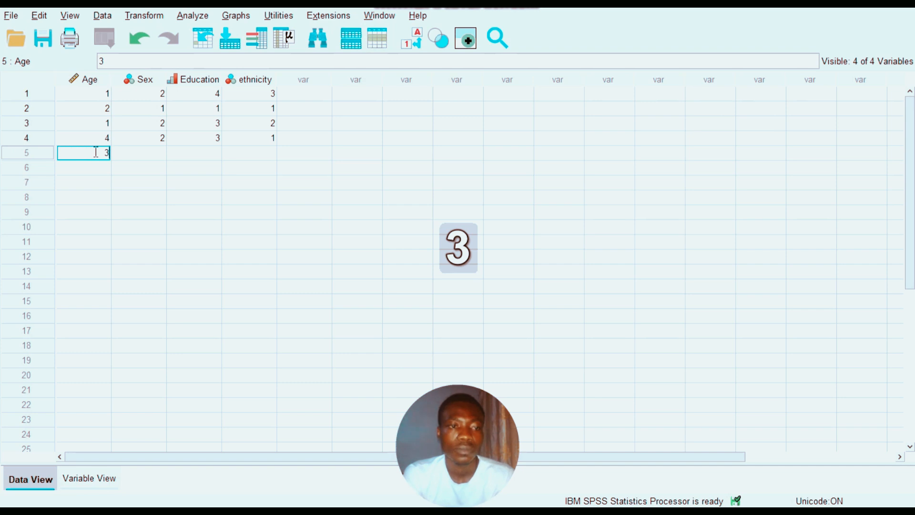
{"action": "left_click", "coordinate": [153, 155]}
{"action": "type", "text": "4"}
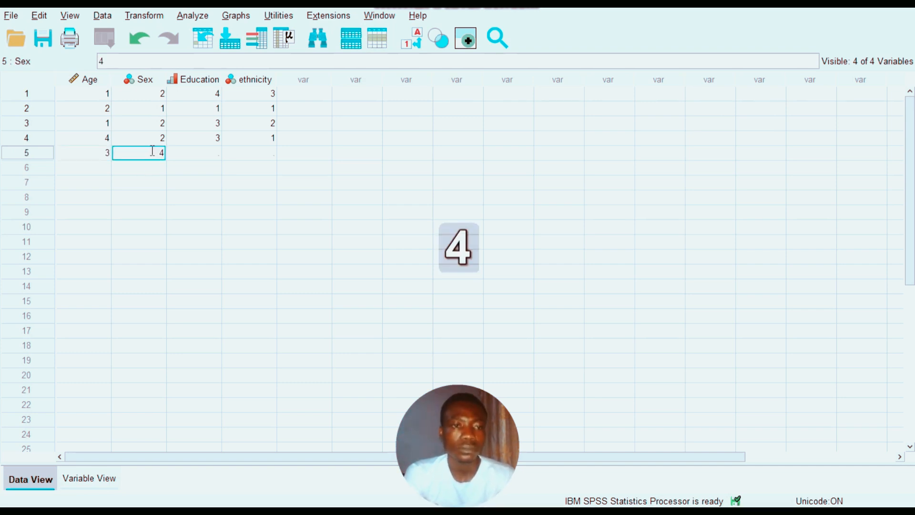
{"action": "key", "text": "BackSpace"}
{"action": "type", "text": "1"}
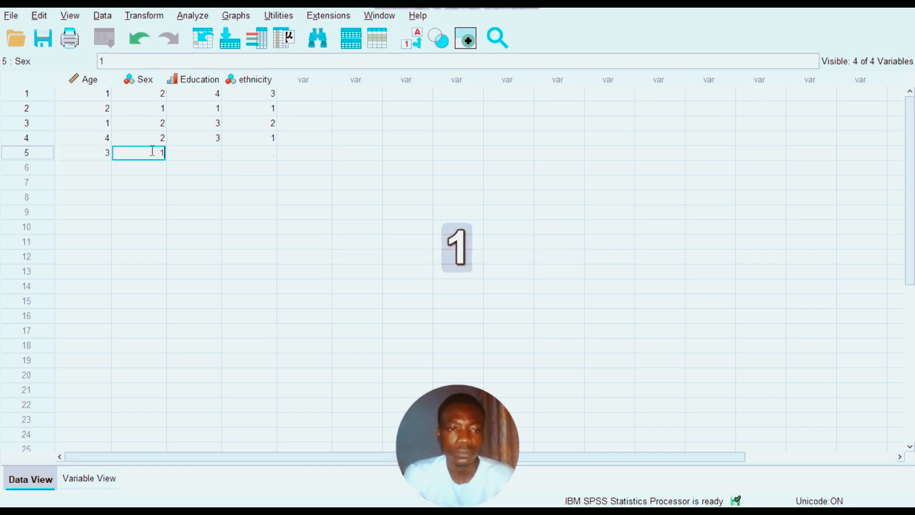
{"action": "left_click", "coordinate": [200, 156]}
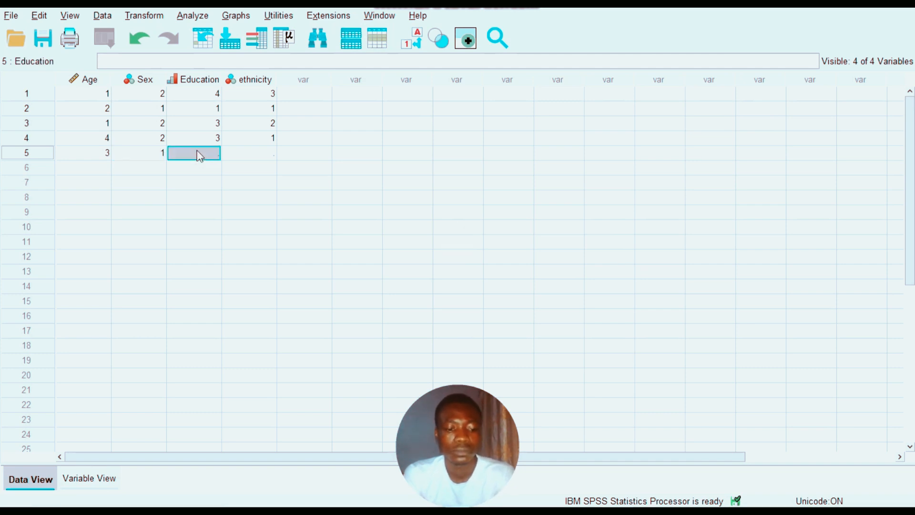
{"action": "type", "text": "4"}
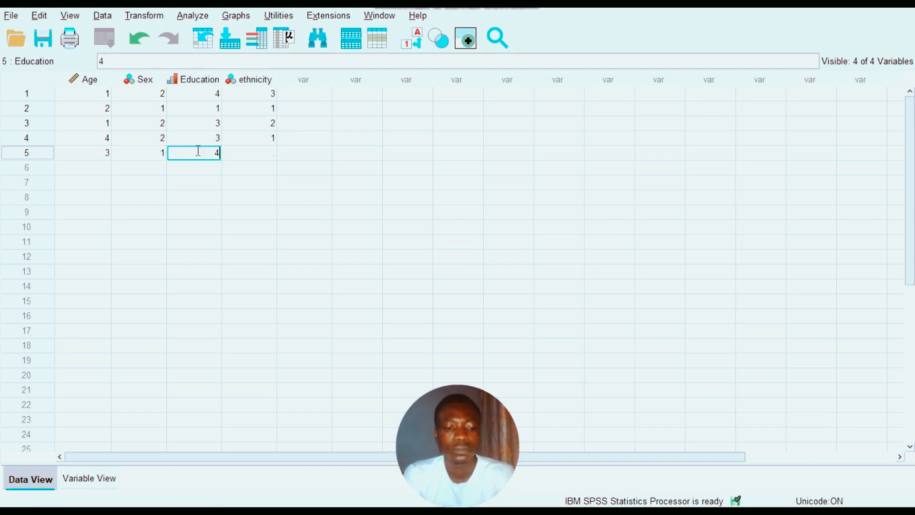
{"action": "left_click", "coordinate": [247, 153]}
{"action": "type", "text": "1"}
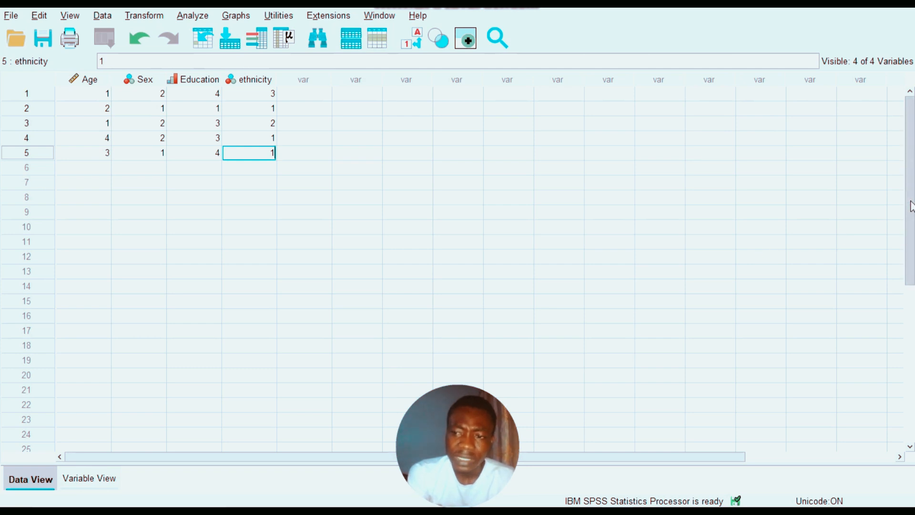
Display the value labels in place of the codes in the data sheet to review them, and switch back to the numeric codes
{"action": "left_click_drag", "start_coordinate": [911, 205], "coordinate": [911, 485]}
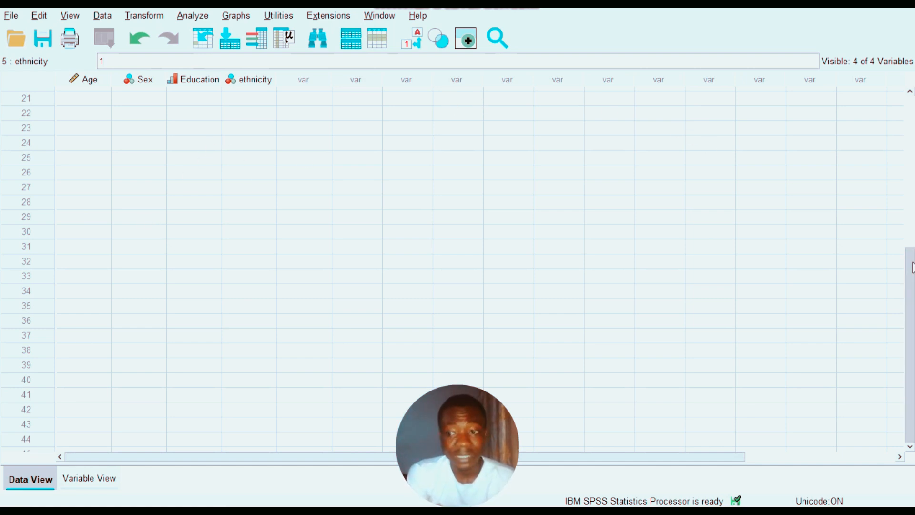
{"action": "left_click_drag", "start_coordinate": [910, 270], "coordinate": [910, 118]}
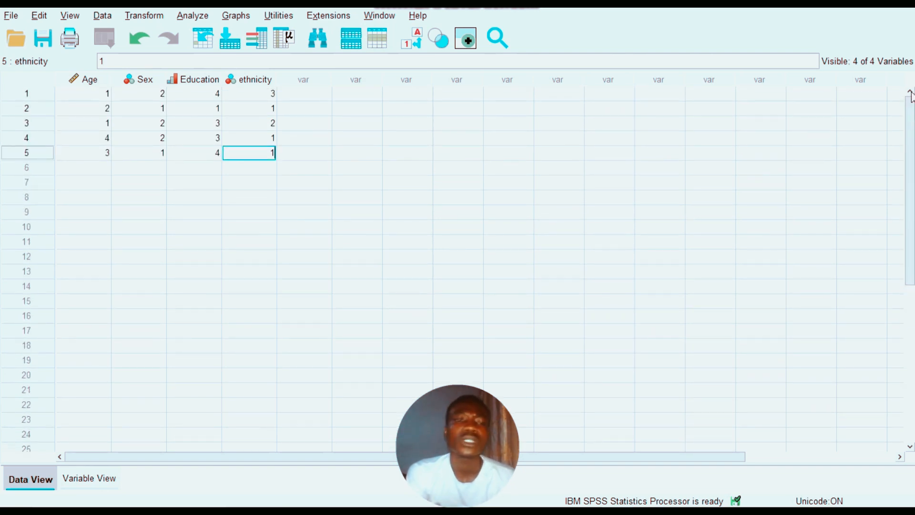
{"action": "mouse_move", "coordinate": [124, 82]}
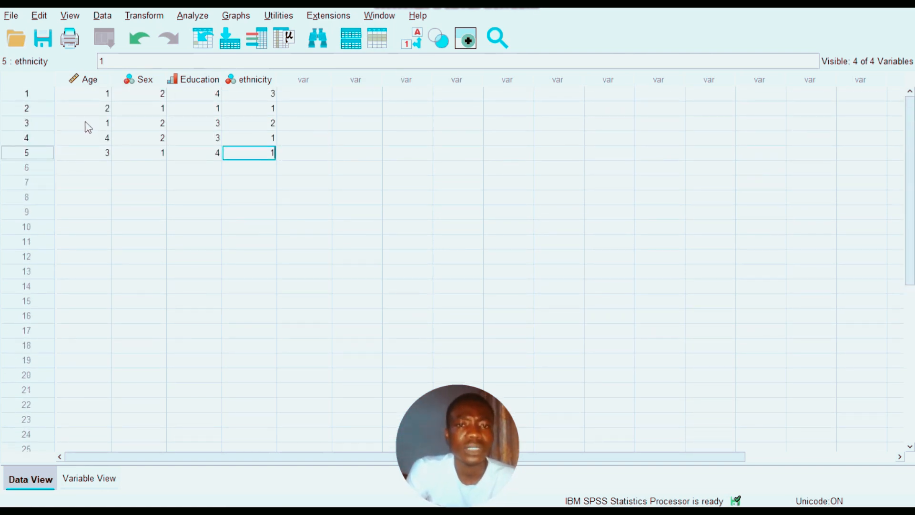
{"action": "left_click", "coordinate": [417, 49]}
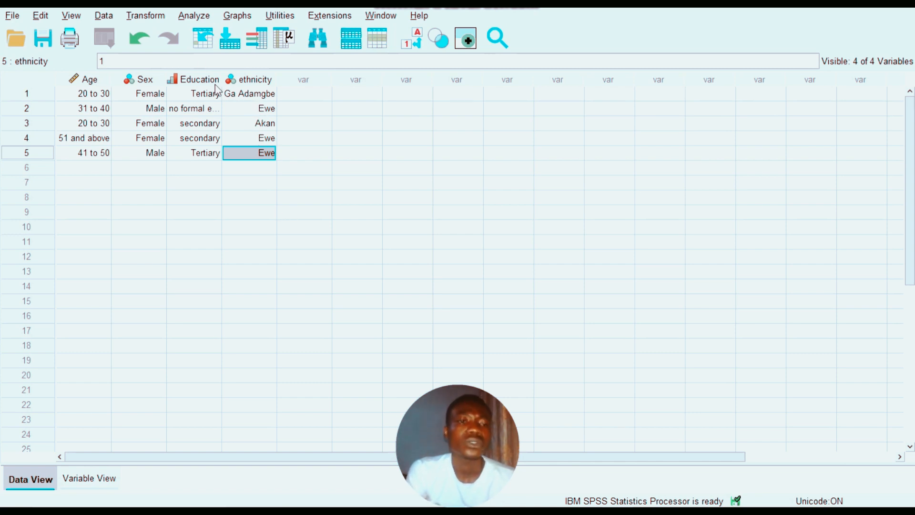
{"action": "left_click", "coordinate": [411, 39]}
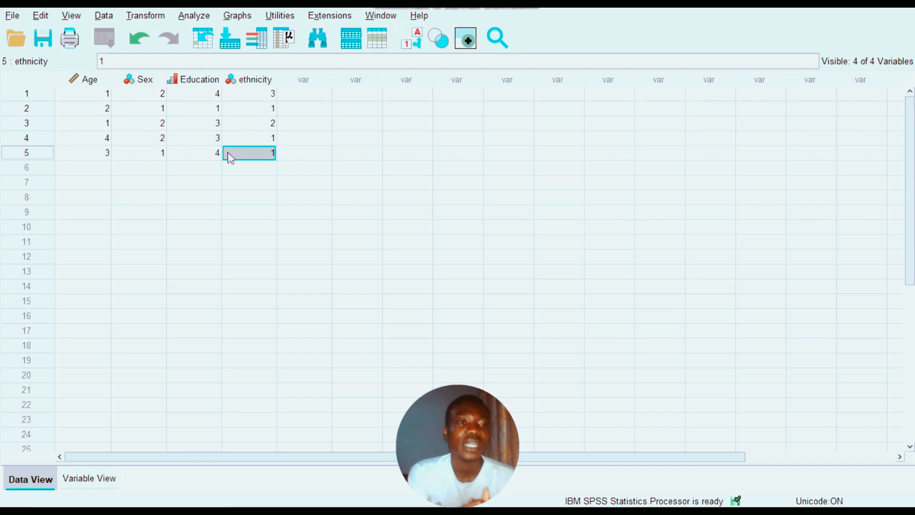
{"action": "left_click", "coordinate": [193, 17]}
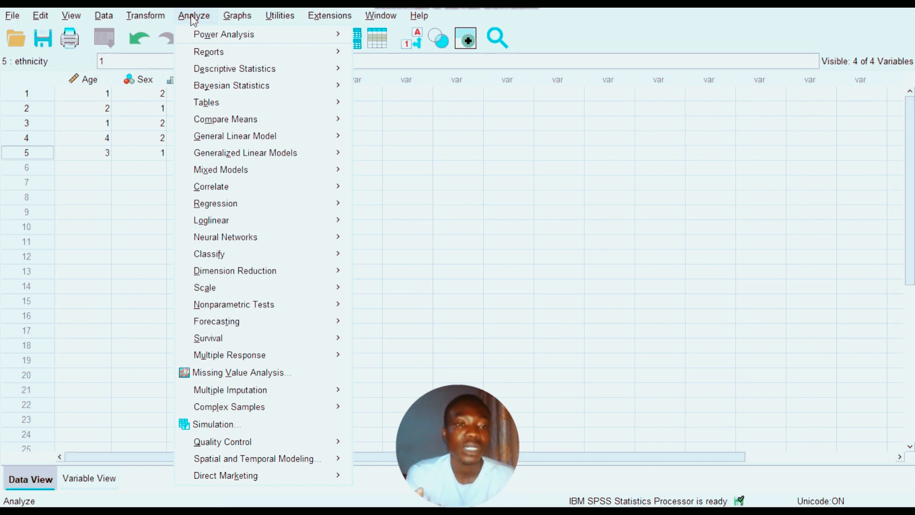
{"action": "mouse_move", "coordinate": [248, 177]}
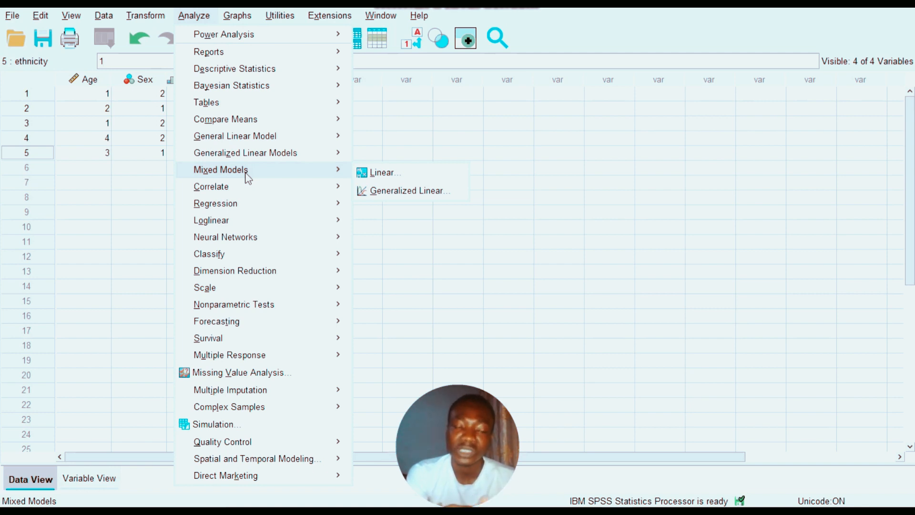
{"action": "mouse_move", "coordinate": [217, 34]}
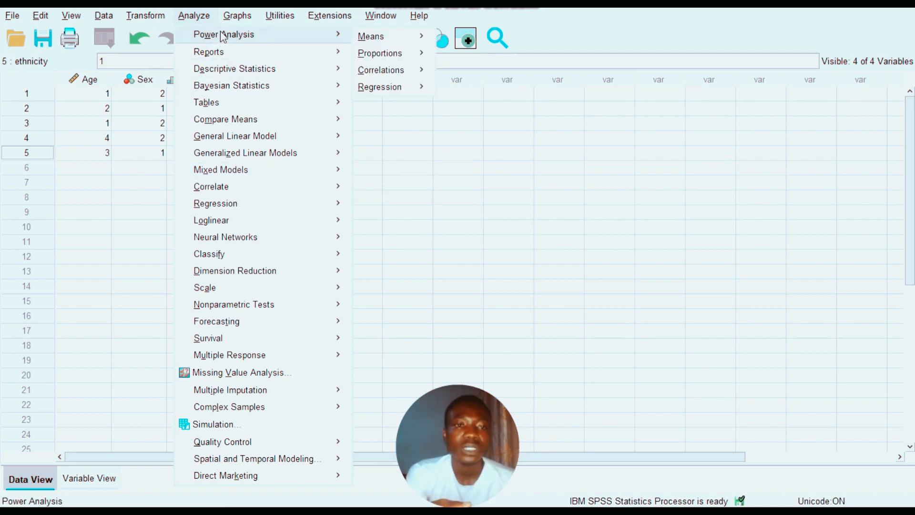
{"action": "mouse_move", "coordinate": [225, 76]}
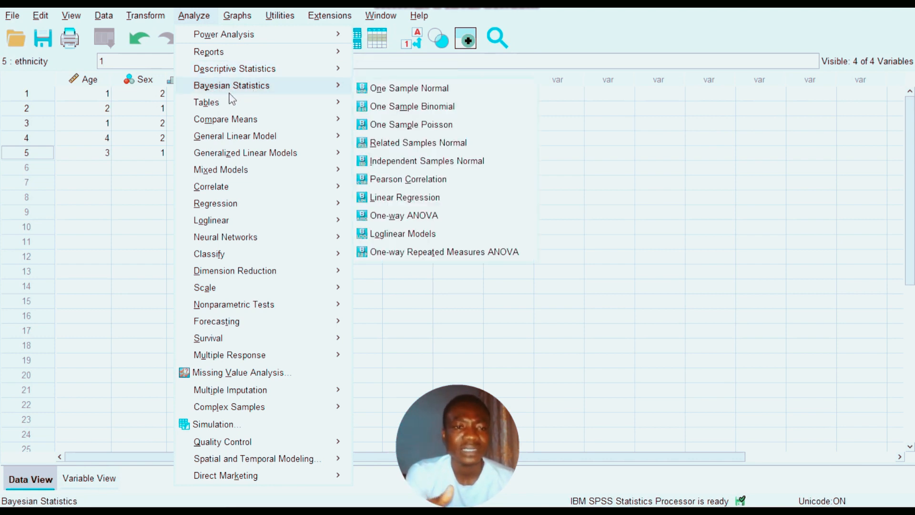
{"action": "mouse_move", "coordinate": [246, 146]}
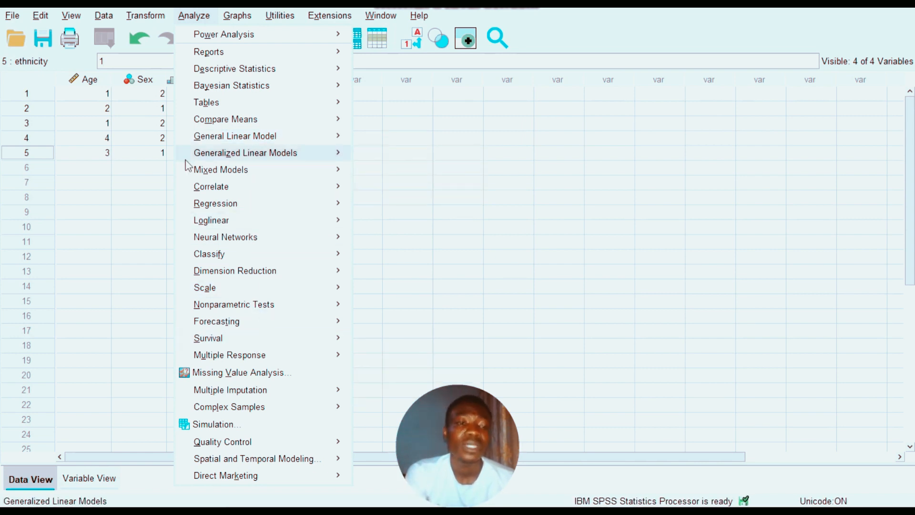
{"action": "mouse_move", "coordinate": [185, 161]}
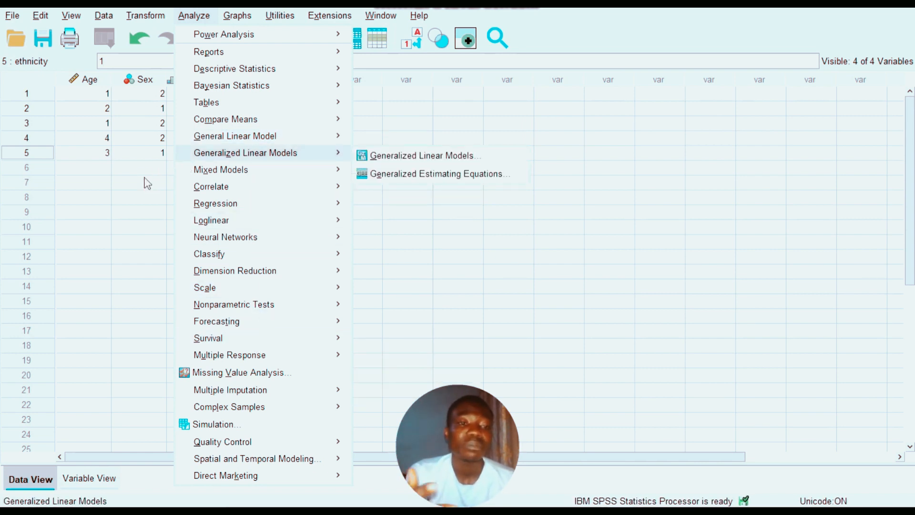
{"action": "left_click", "coordinate": [150, 142]}
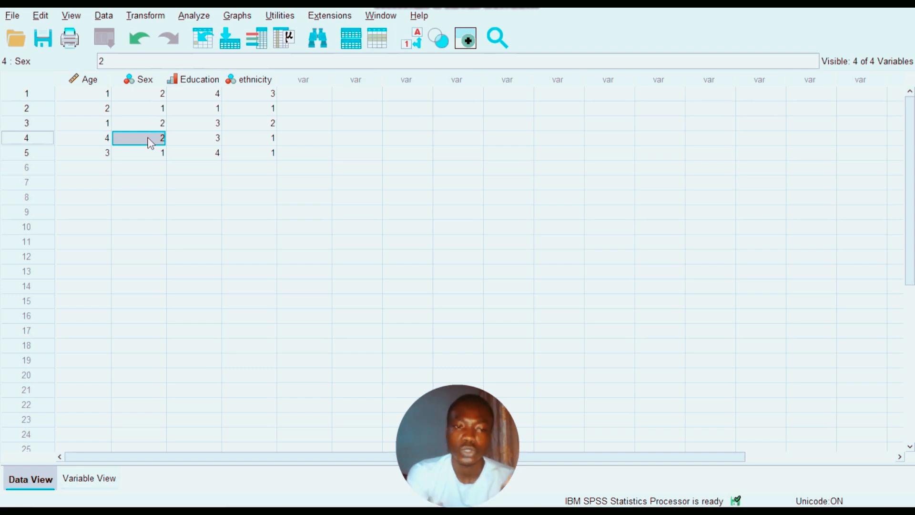